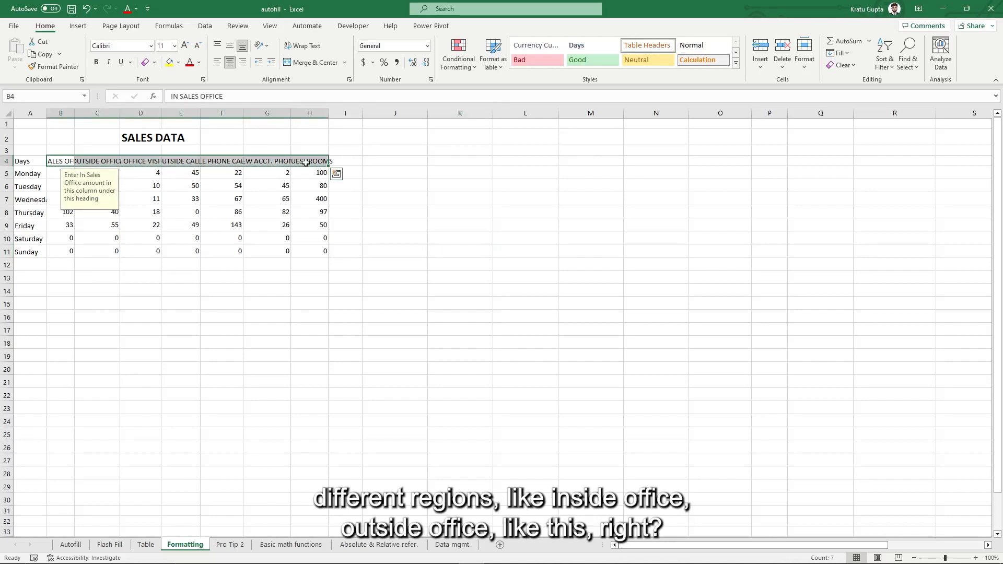
- Wrap the text of the header row A4:H4 and make it bold
{"action": "left_click", "coordinate": [401, 304]}
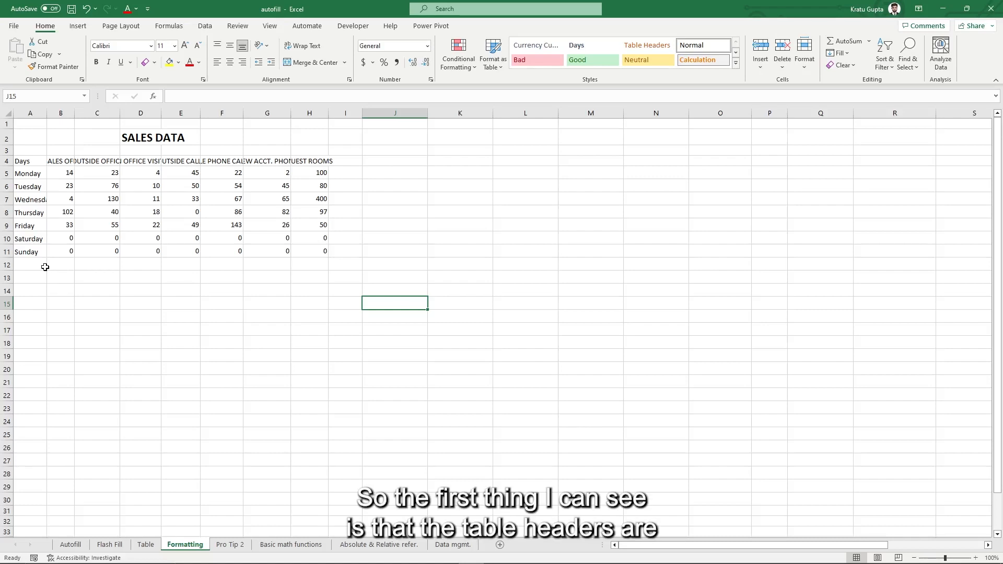
{"action": "left_click_drag", "start_coordinate": [59, 160], "coordinate": [301, 159]}
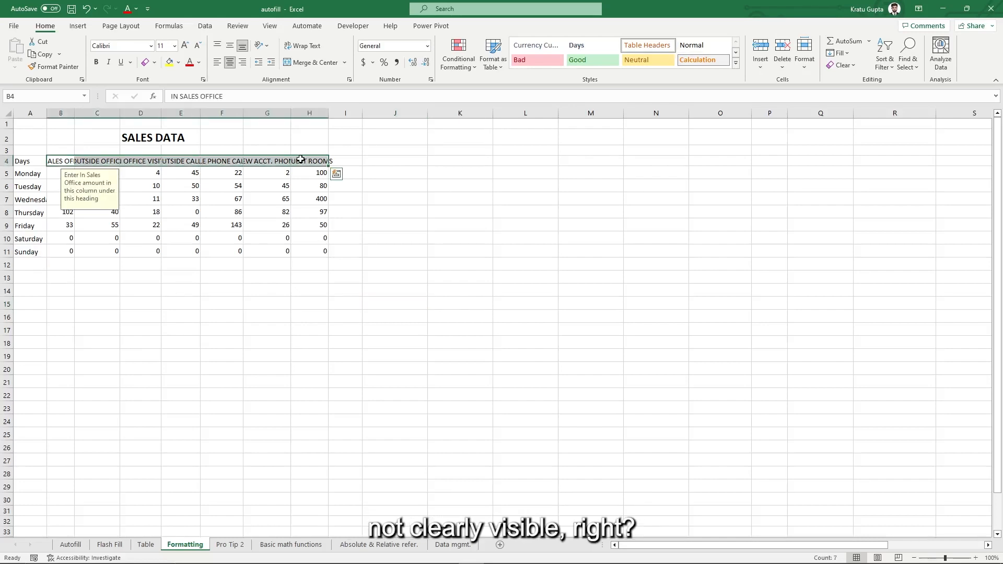
{"action": "left_click_drag", "start_coordinate": [21, 161], "coordinate": [310, 160]}
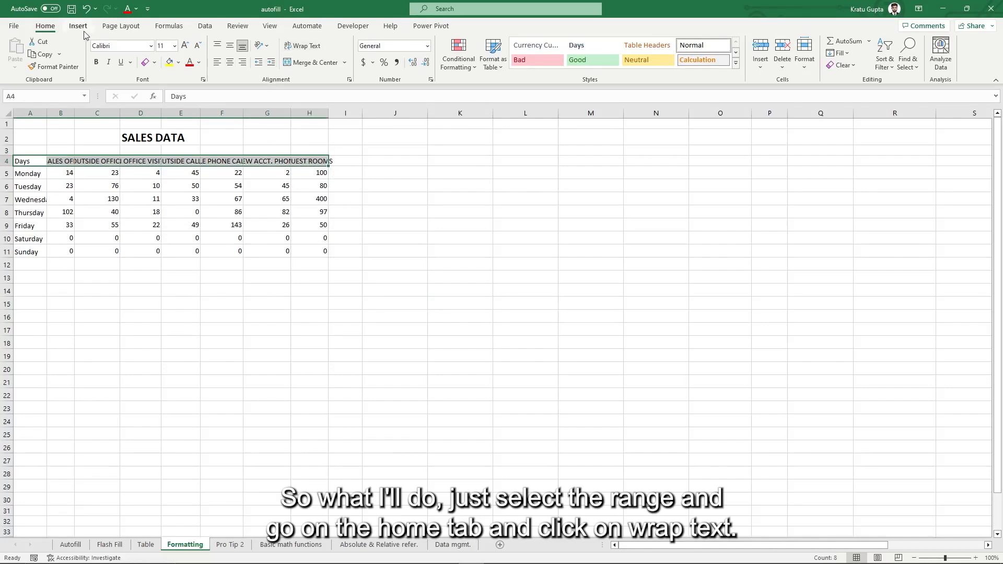
{"action": "left_click", "coordinate": [305, 51]}
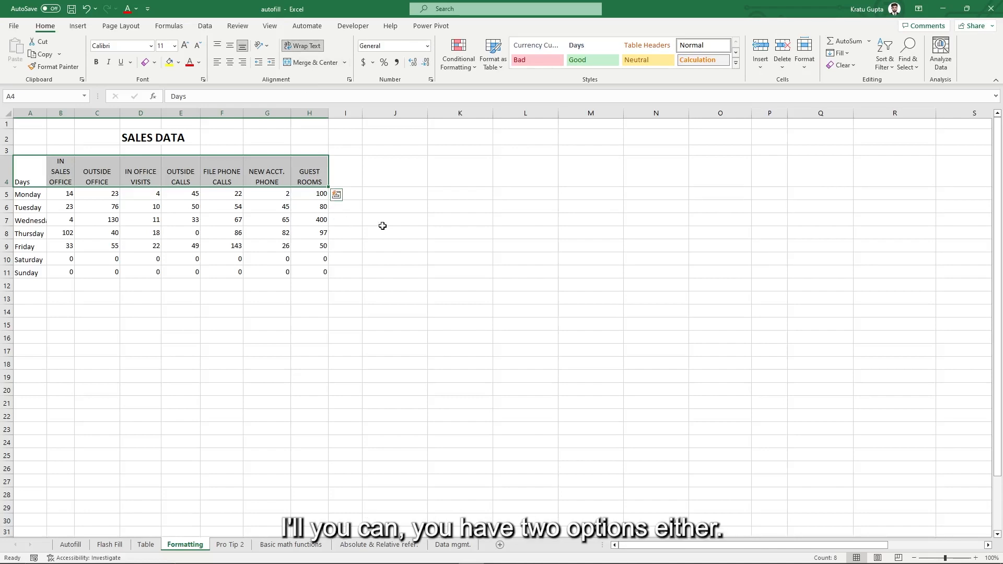
{"action": "left_click", "coordinate": [97, 62]}
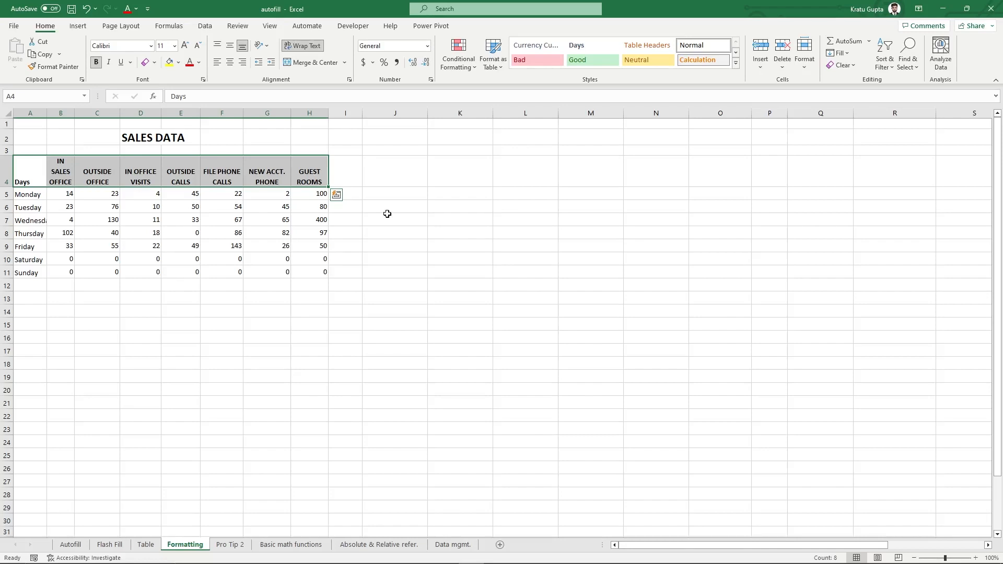
{"action": "left_click", "coordinate": [387, 216]}
- Make the day names in A5:A11 bold
{"action": "left_click_drag", "start_coordinate": [37, 196], "coordinate": [30, 270]}
{"action": "key", "text": "ctrl+b"}
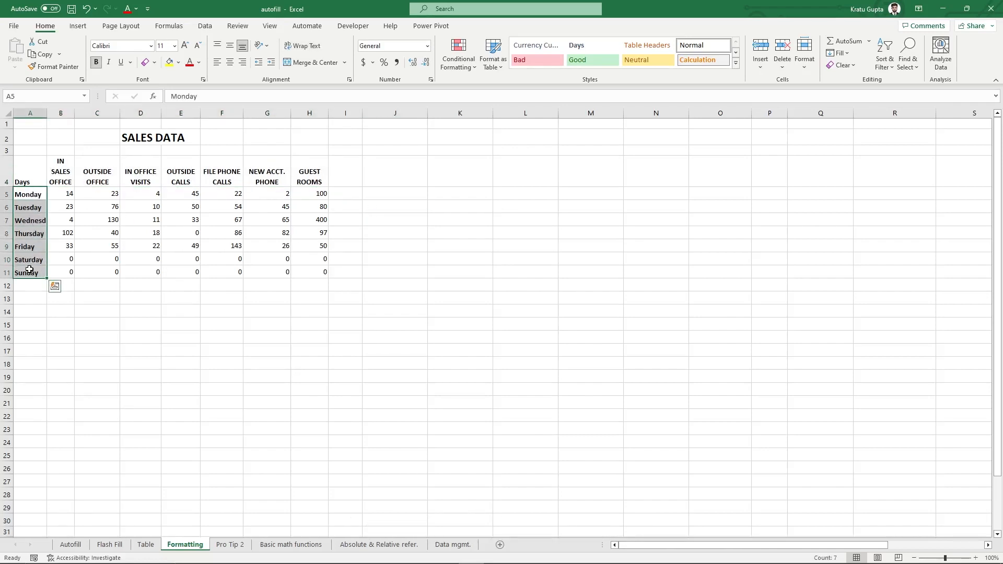
{"action": "left_click", "coordinate": [392, 301]}
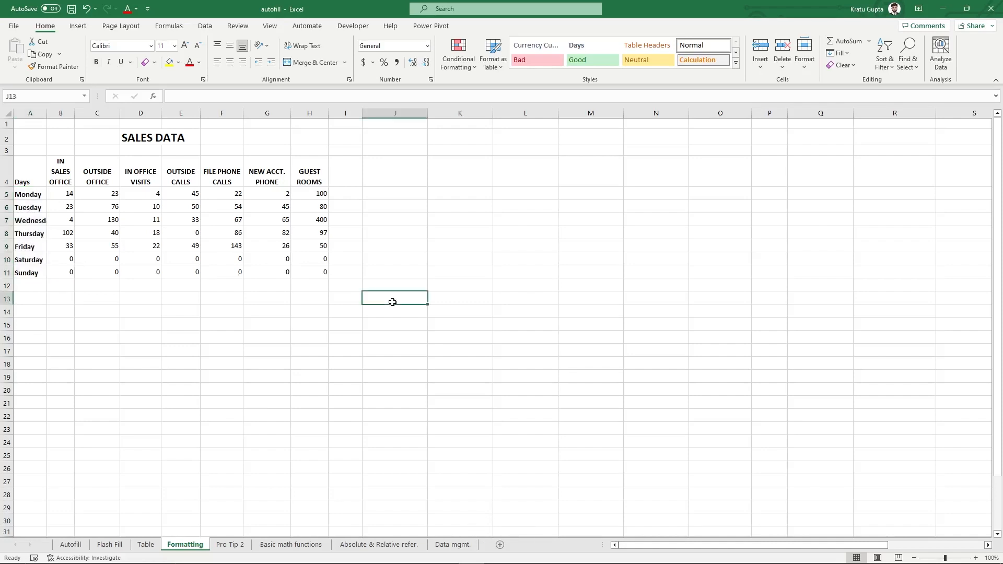
- Increase the font size of the table A4:H11 to 12 and widen column A so the full day names fit
{"action": "left_click_drag", "start_coordinate": [23, 178], "coordinate": [309, 271]}
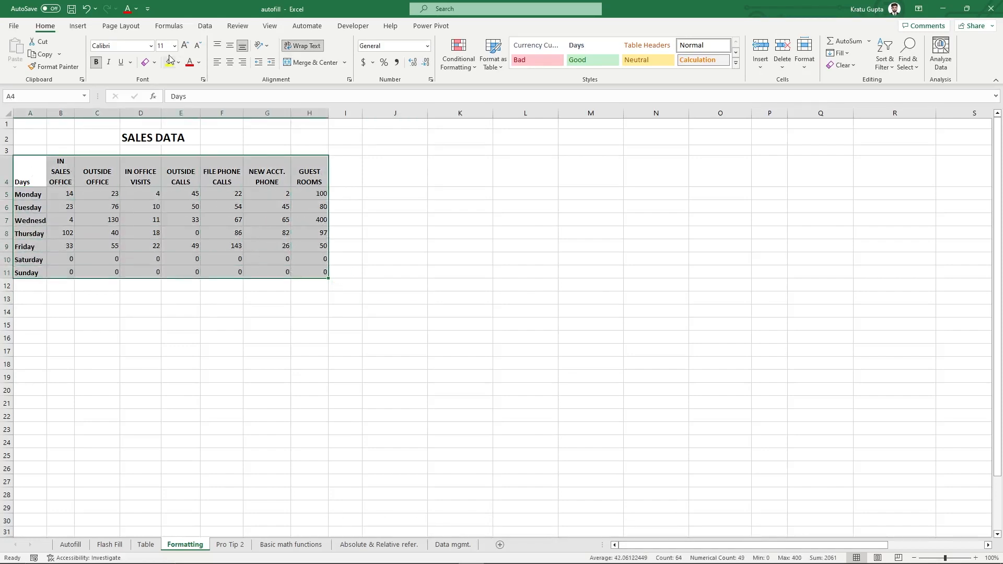
{"action": "left_click", "coordinate": [185, 46]}
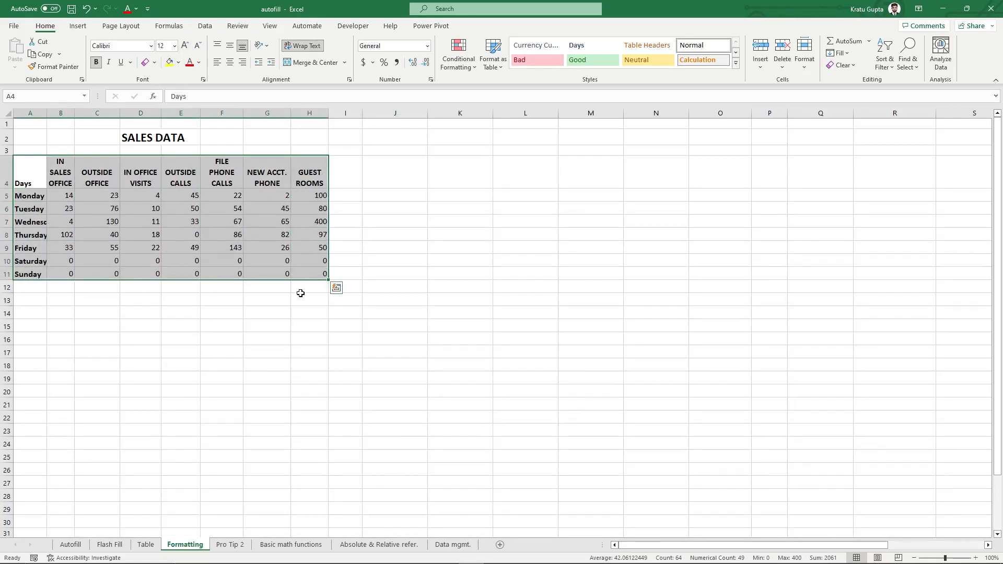
{"action": "left_click_drag", "start_coordinate": [47, 115], "coordinate": [60, 116]}
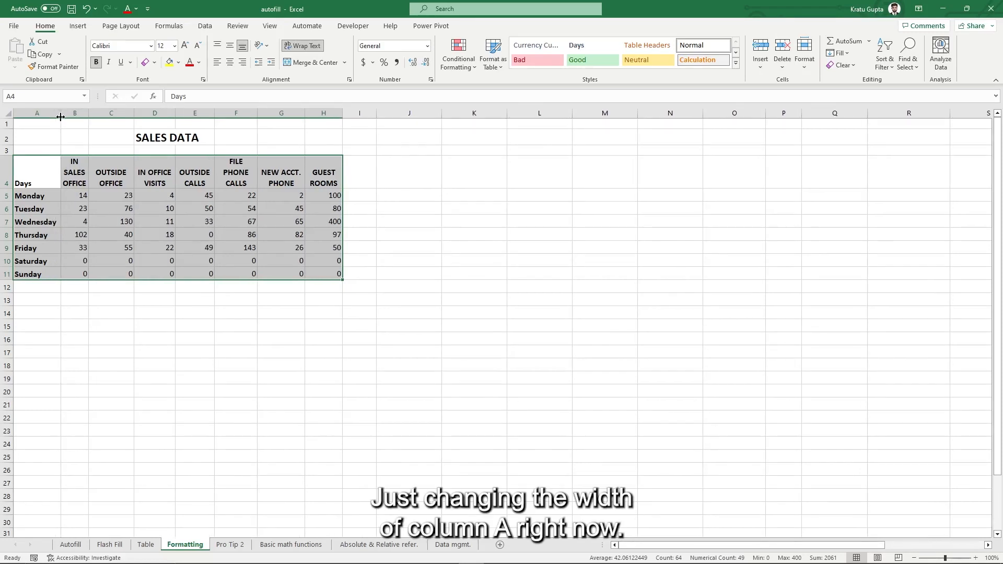
{"action": "left_click", "coordinate": [293, 312]}
- Center the sales figures in B5:H11 horizontally
{"action": "left_click_drag", "start_coordinate": [79, 195], "coordinate": [313, 272]}
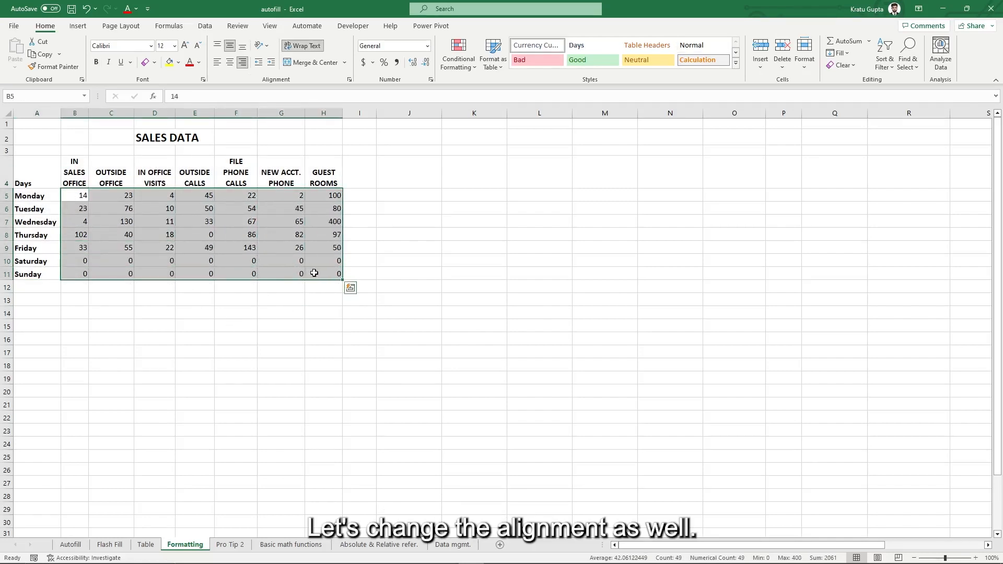
{"action": "left_click", "coordinate": [230, 62]}
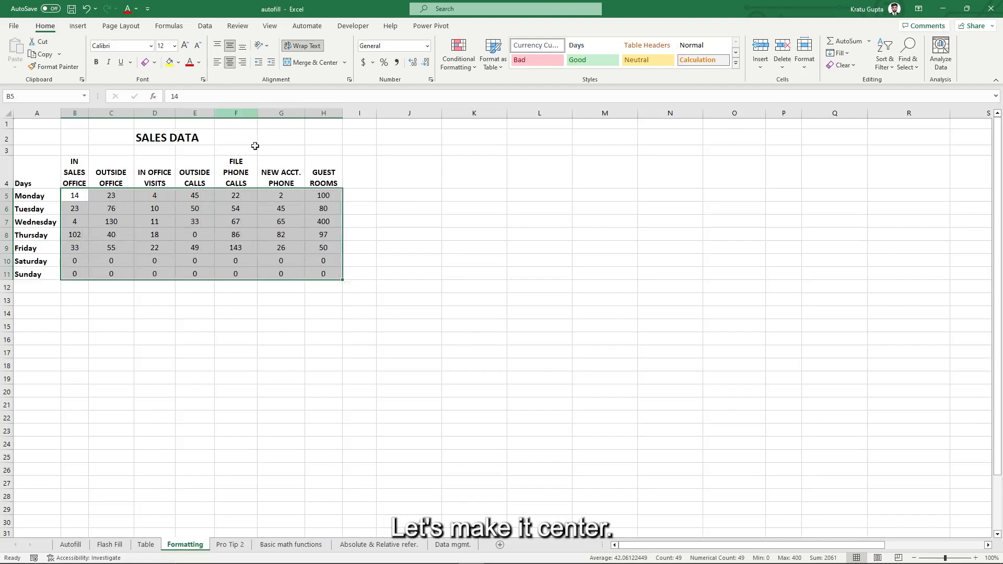
{"action": "left_click", "coordinate": [427, 333]}
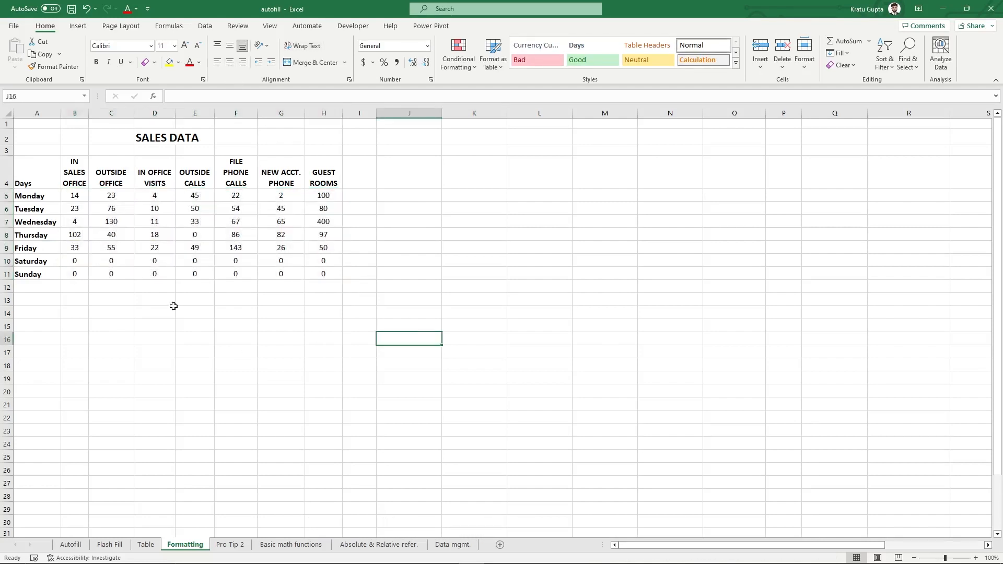
- Select the whole table A4:H11 and look through the ready-made border options
{"action": "left_click_drag", "start_coordinate": [33, 172], "coordinate": [312, 275]}
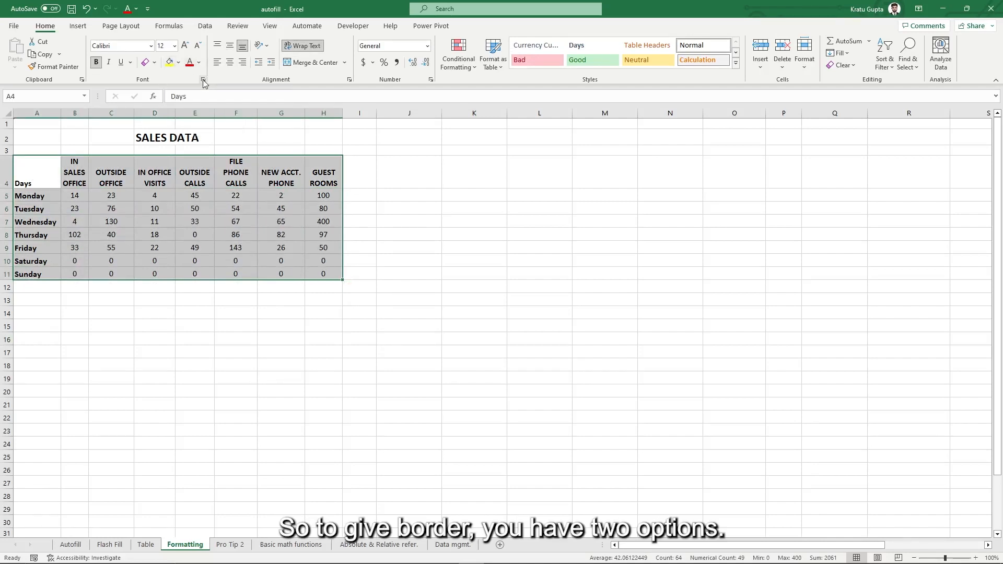
{"action": "left_click", "coordinate": [178, 62]}
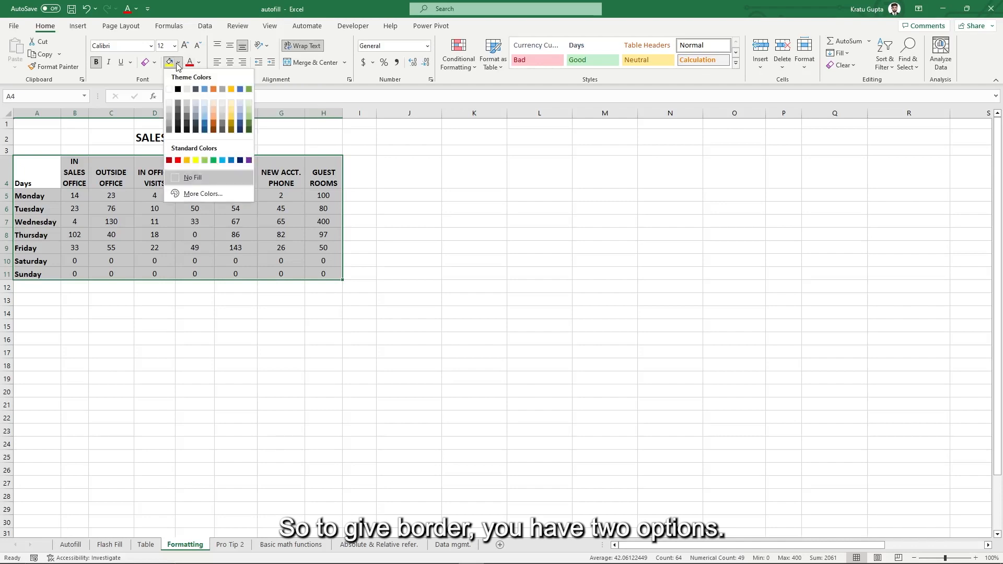
{"action": "left_click", "coordinate": [155, 62]}
{"action": "left_click", "coordinate": [155, 62]}
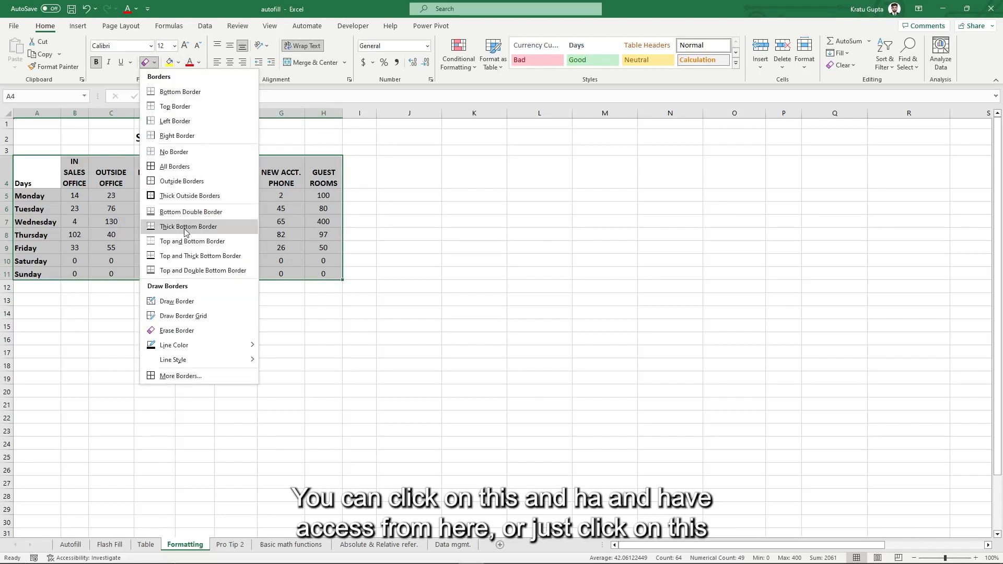
{"action": "left_click", "coordinate": [185, 181]}
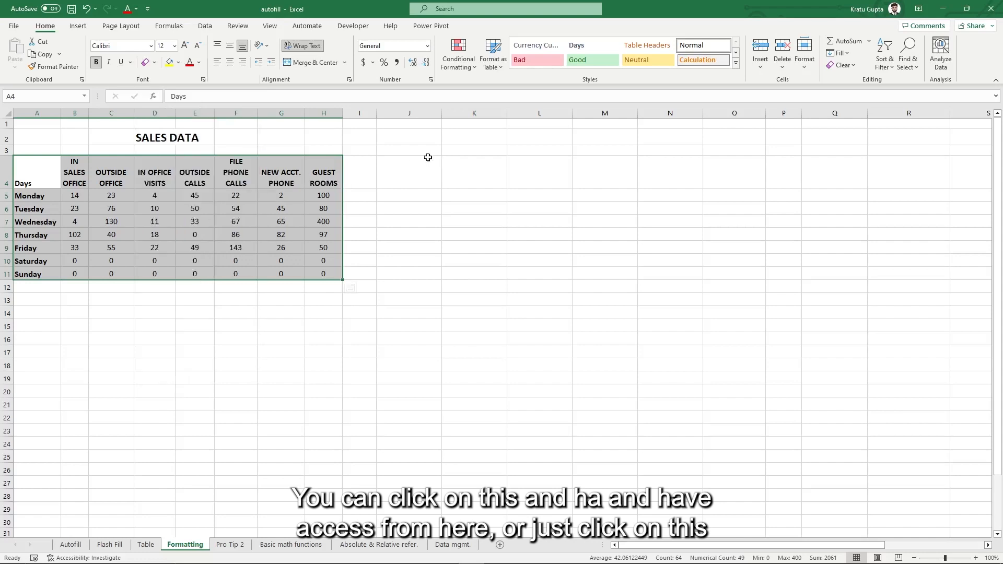
- In the Format Cells border settings, give the selected table inside borders with a medium solid line
{"action": "left_click", "coordinate": [203, 80]}
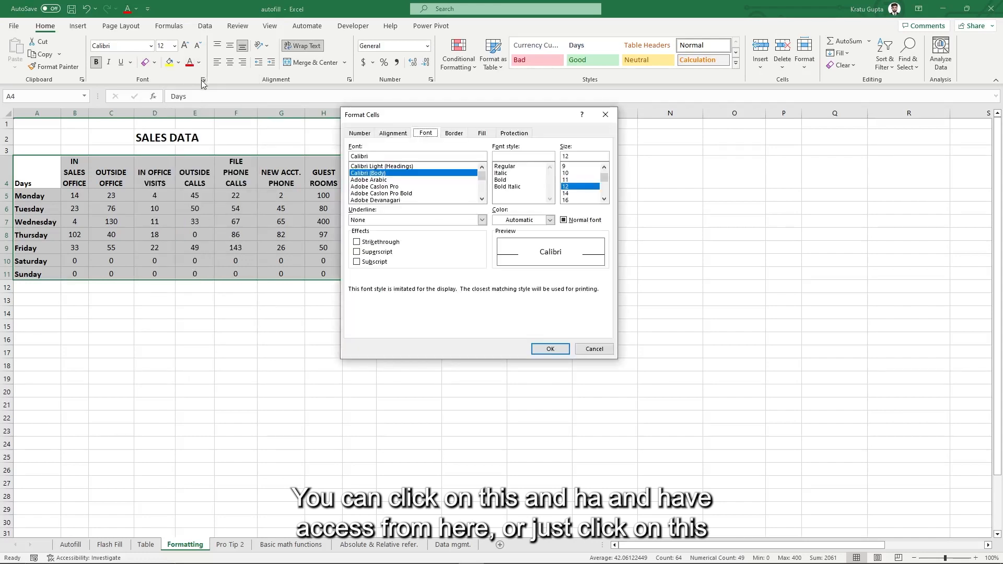
{"action": "left_click_drag", "start_coordinate": [444, 116], "coordinate": [392, 99]}
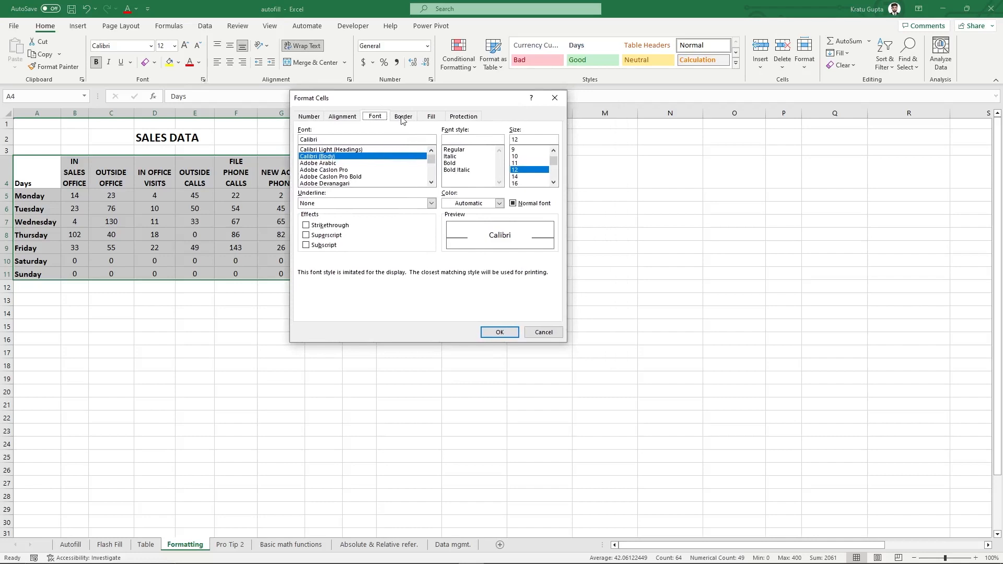
{"action": "left_click", "coordinate": [403, 117]}
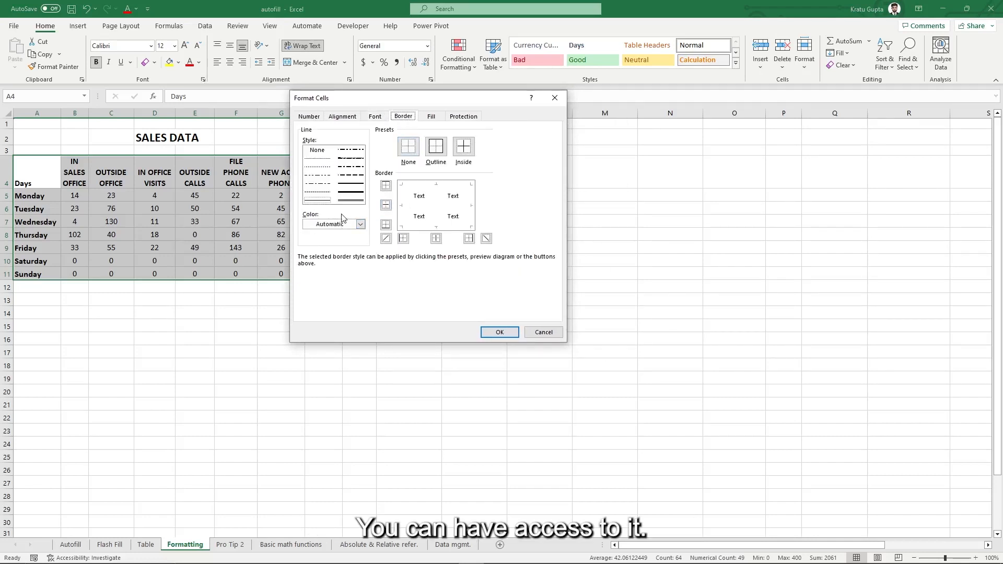
{"action": "left_click", "coordinate": [350, 186]}
{"action": "left_click", "coordinate": [463, 147]}
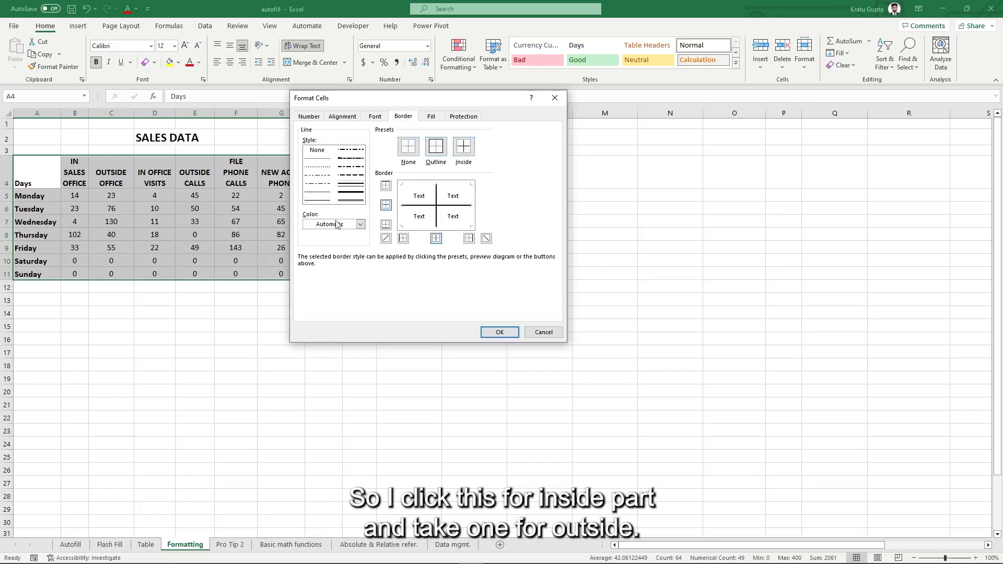
- Add an outline border with the thick solid line in the automatic color and apply the borders to the table
{"action": "left_click", "coordinate": [351, 192]}
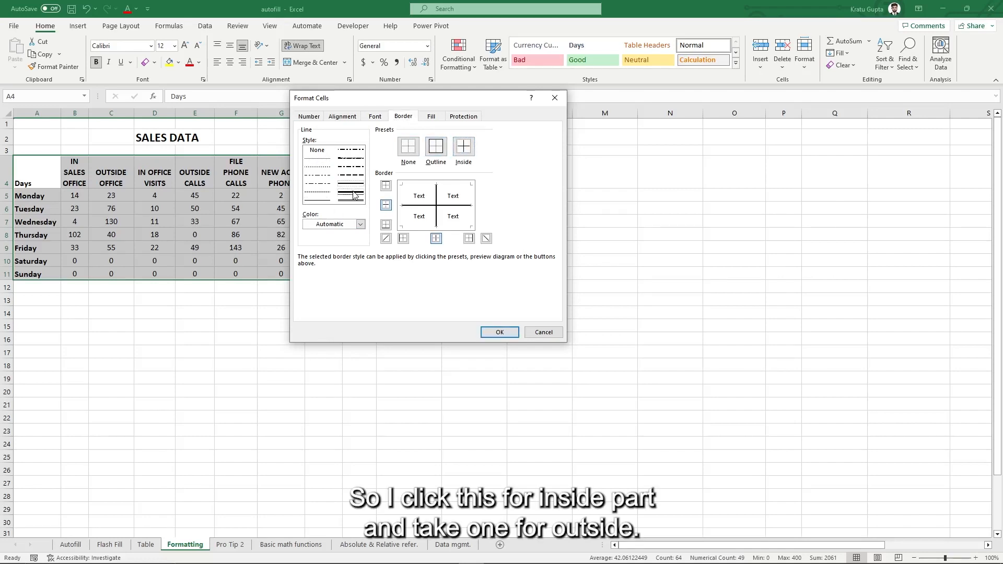
{"action": "left_click", "coordinate": [446, 151]}
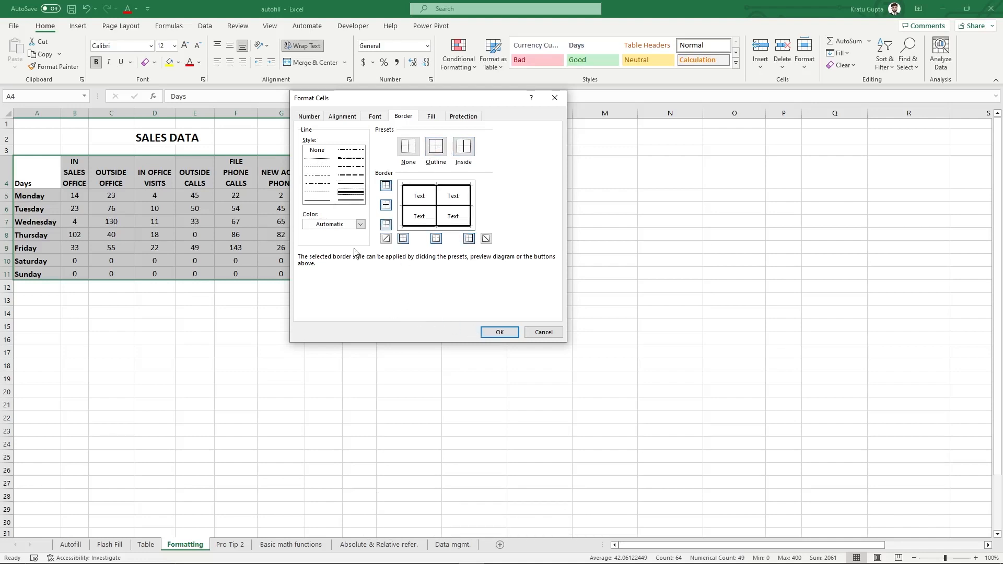
{"action": "left_click", "coordinate": [361, 224]}
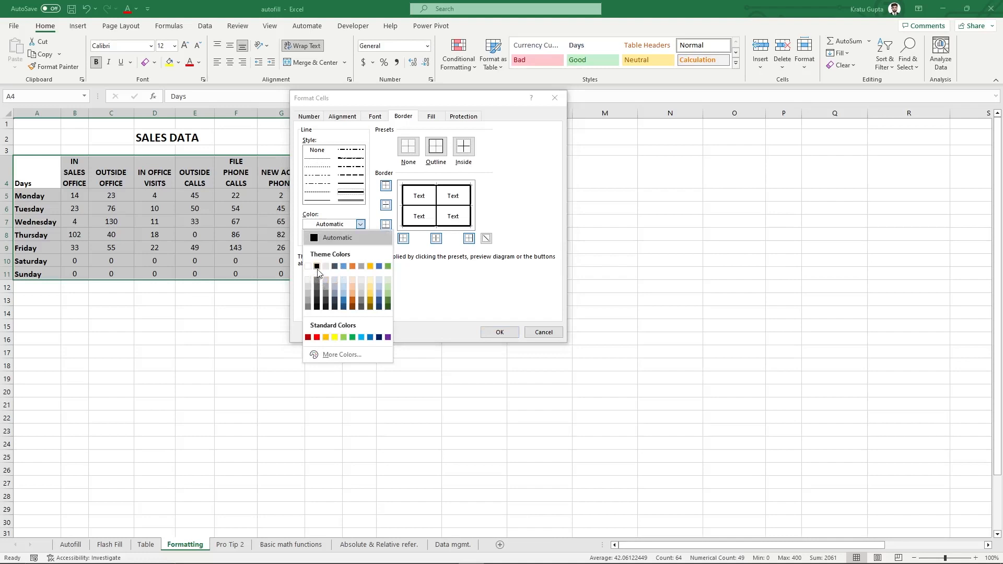
{"action": "left_click", "coordinate": [430, 291]}
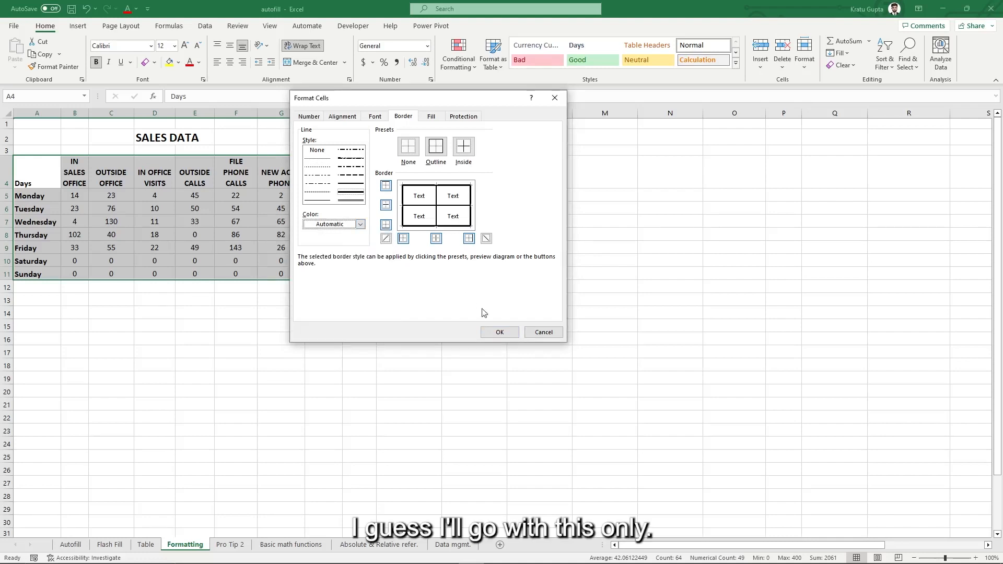
{"action": "left_click", "coordinate": [500, 333]}
{"action": "left_click", "coordinate": [432, 319]}
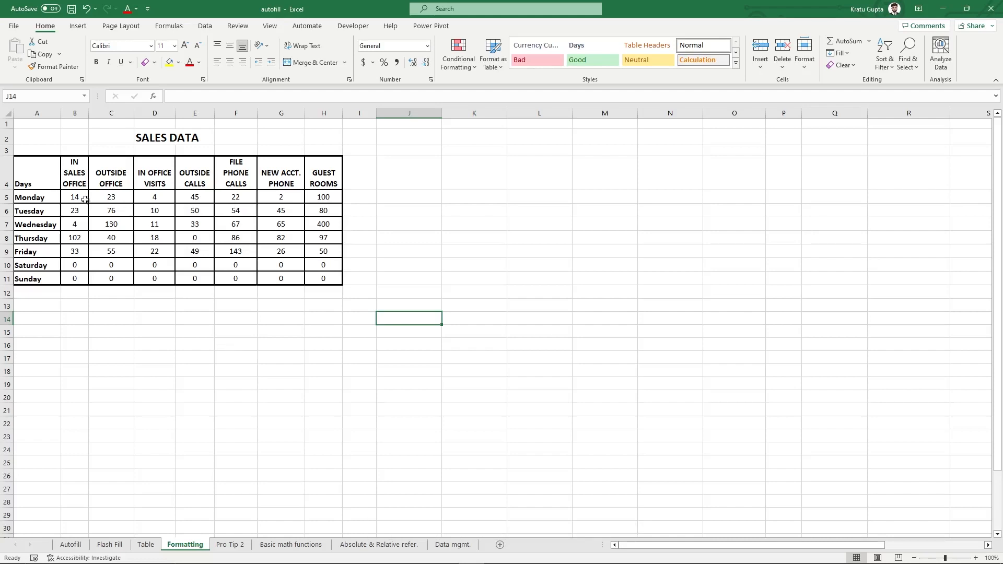
- Format the sales figures in B5:H11 as Currency with no decimal places
{"action": "left_click_drag", "start_coordinate": [78, 199], "coordinate": [319, 276]}
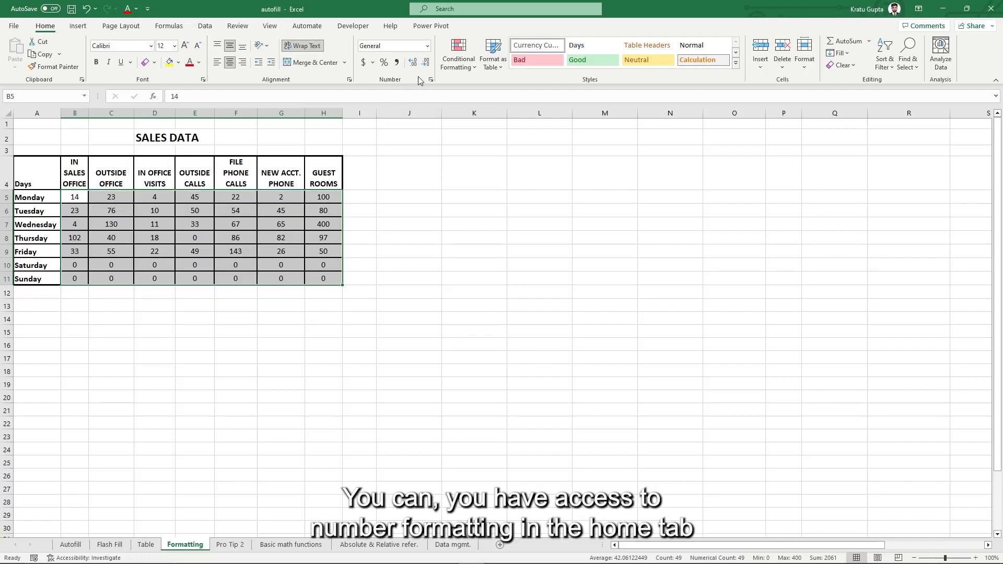
{"action": "left_click", "coordinate": [427, 47]}
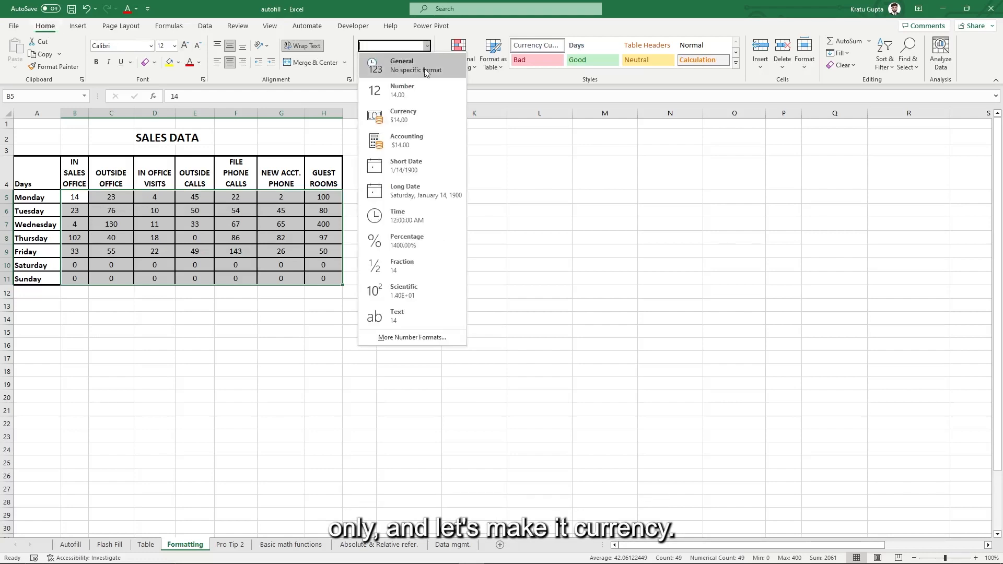
{"action": "left_click", "coordinate": [415, 117]}
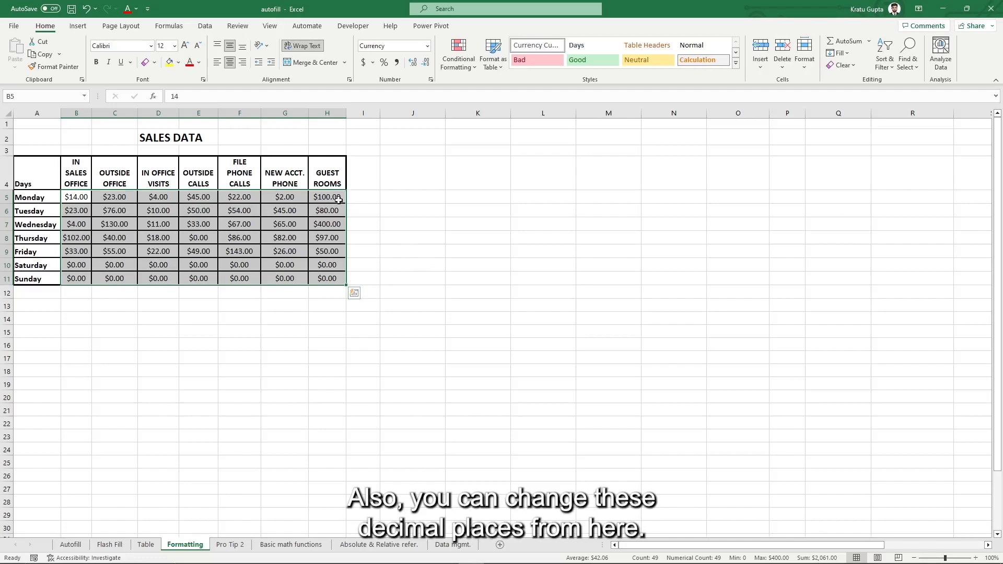
{"action": "left_click", "coordinate": [426, 63]}
{"action": "left_click", "coordinate": [426, 63]}
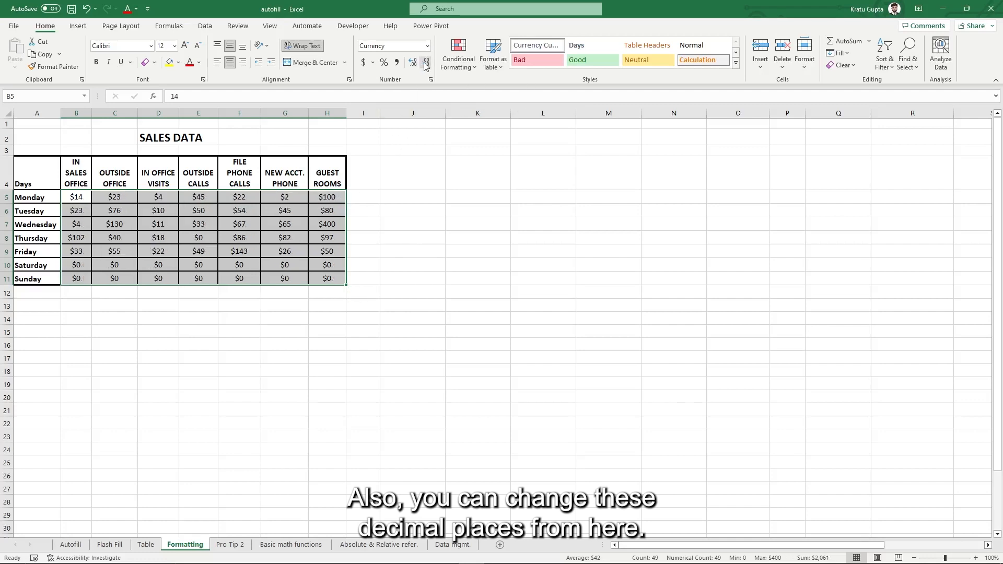
{"action": "left_click", "coordinate": [433, 208]}
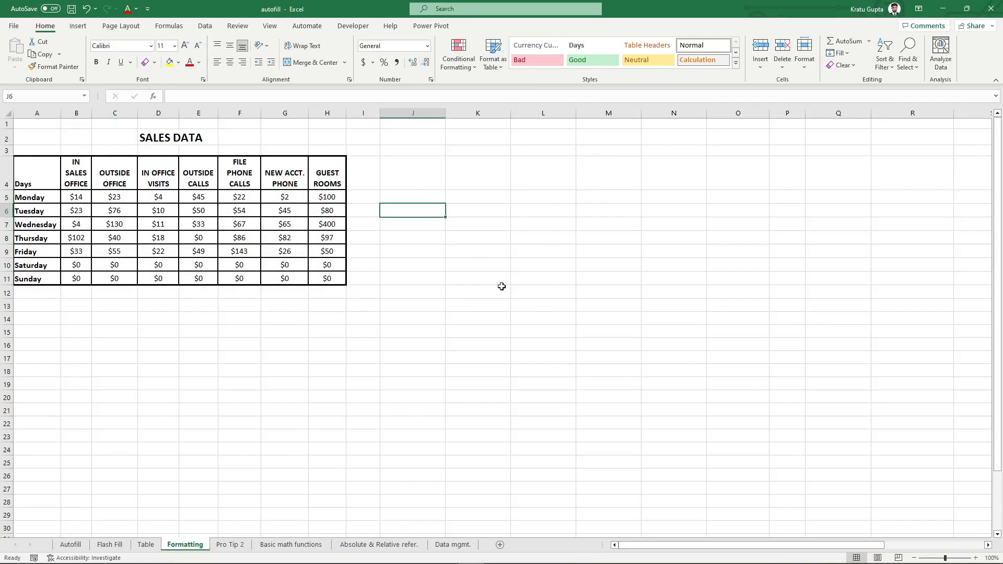